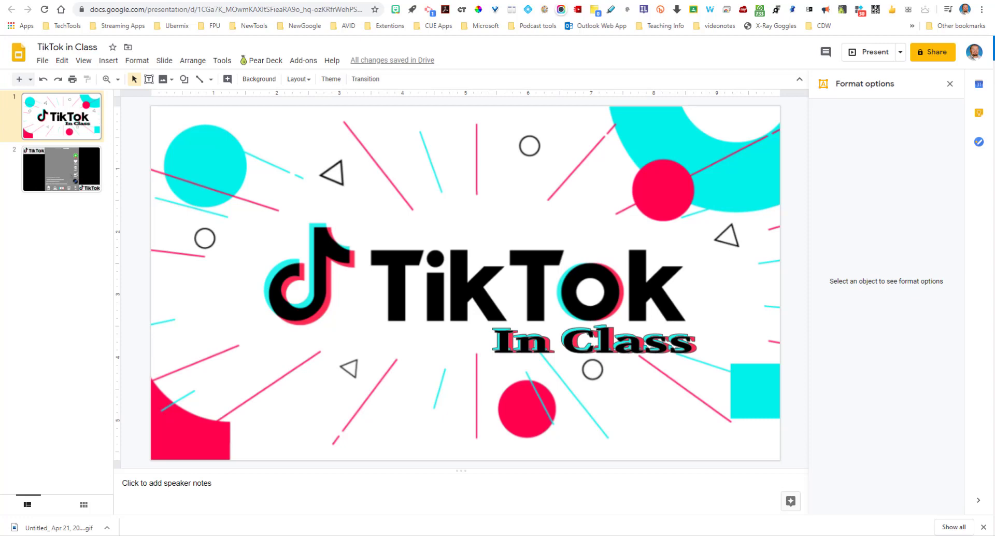
# Go to slide 2 and select the green plus image on the phone screen
pyautogui.click(69, 177)
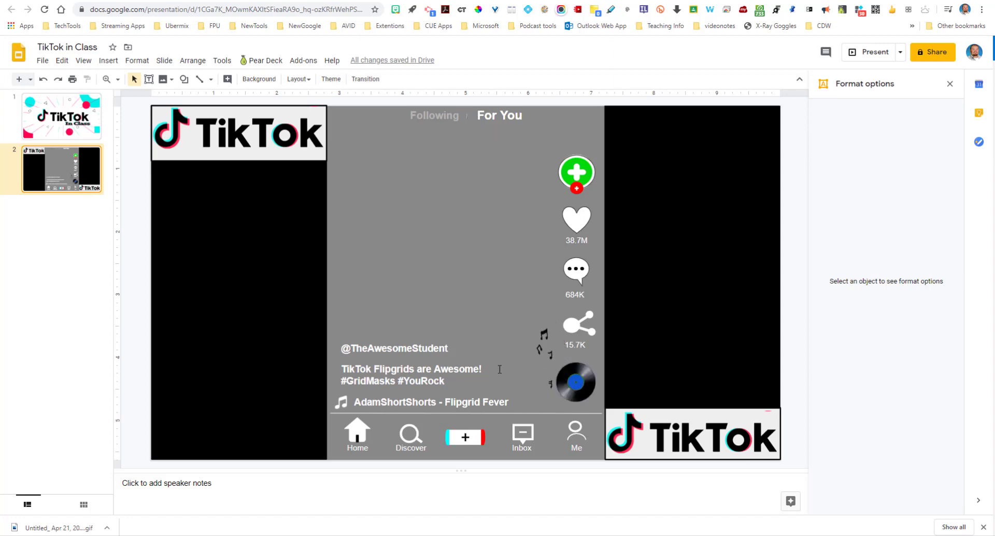
pyautogui.click(578, 175)
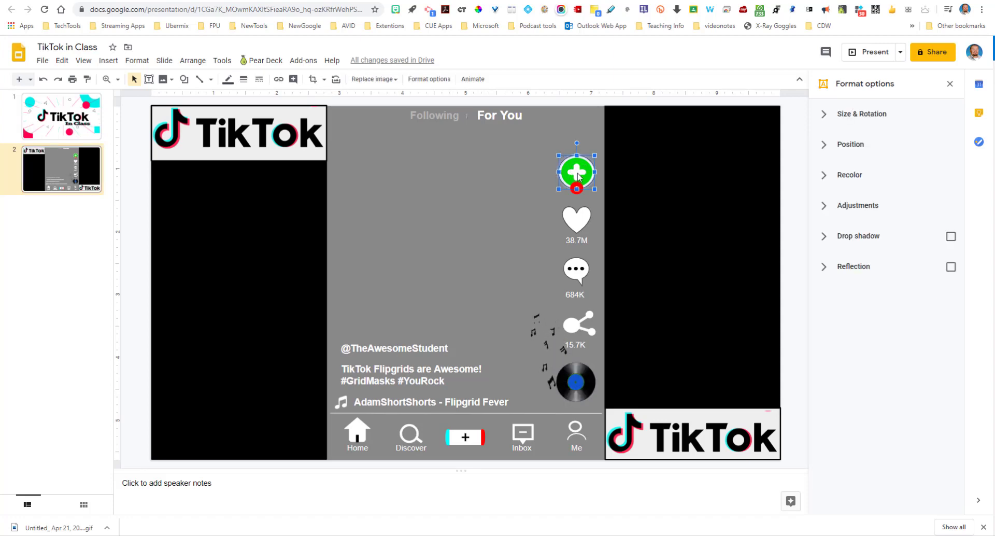
# Replace the green plus image with the JoePop_SoT picture uploaded from the computer
pyautogui.rightClick(578, 174)
pyautogui.moveTo(660, 456)
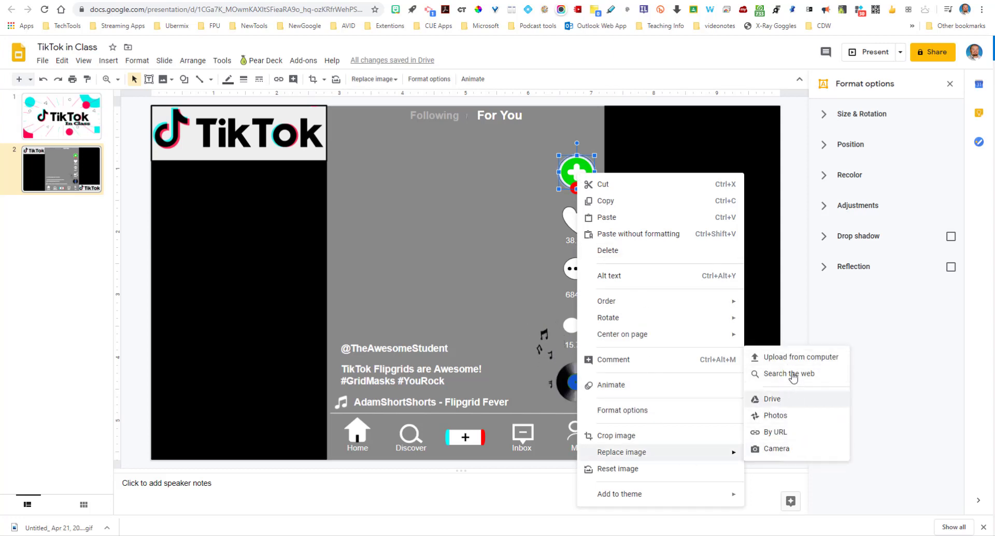
pyautogui.click(787, 357)
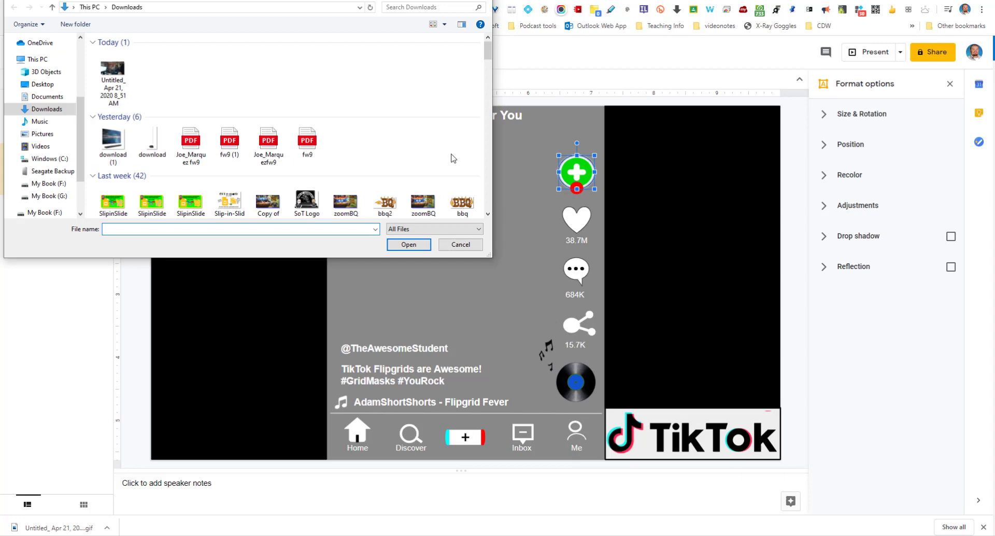
pyautogui.scroll(-10, 329, 165)
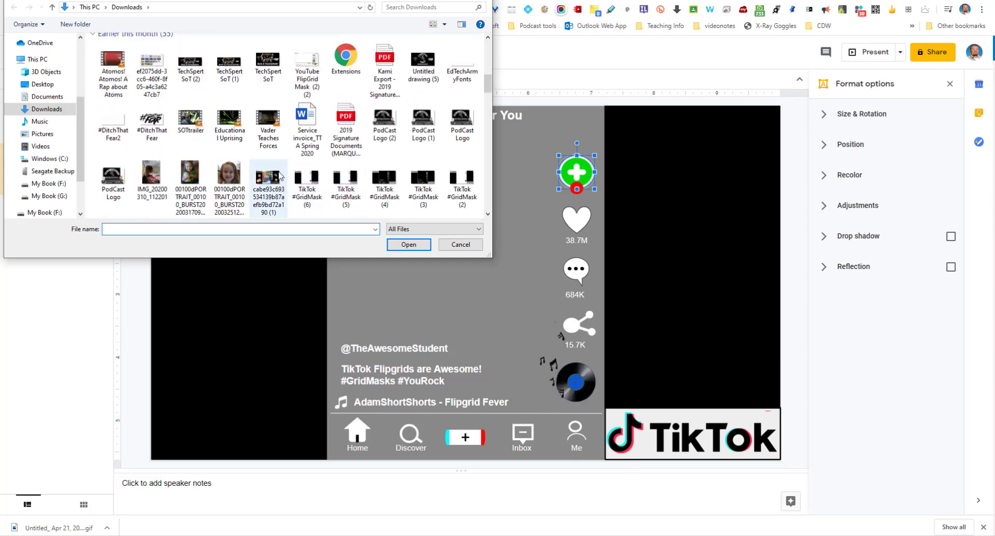
pyautogui.scroll(-4, 269, 166)
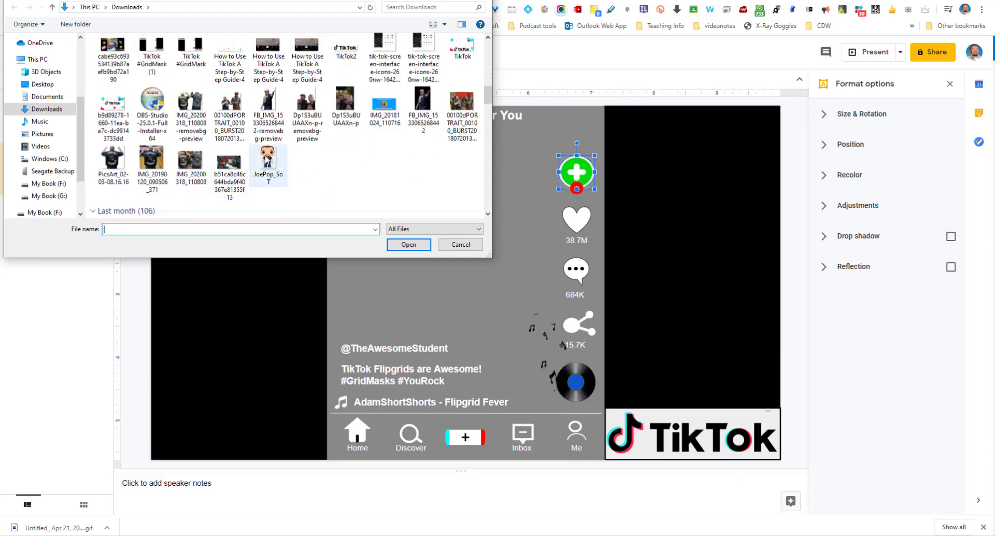
pyautogui.click(267, 158)
pyautogui.click(408, 244)
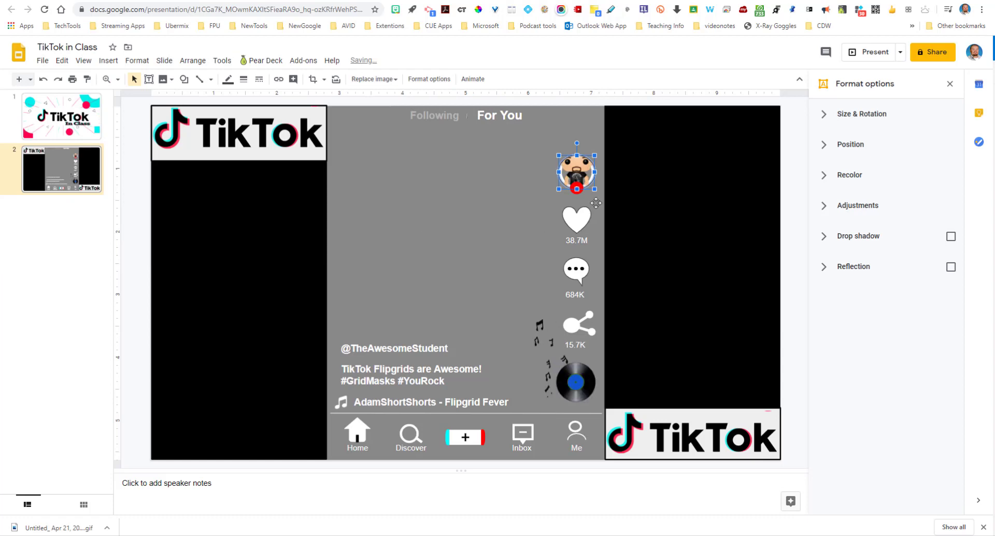
# Crop the avatar image, repositioning it within its crop frame
pyautogui.click(313, 79)
pyautogui.moveTo(578, 171); pyautogui.dragTo(584, 206)
pyautogui.press('Return')
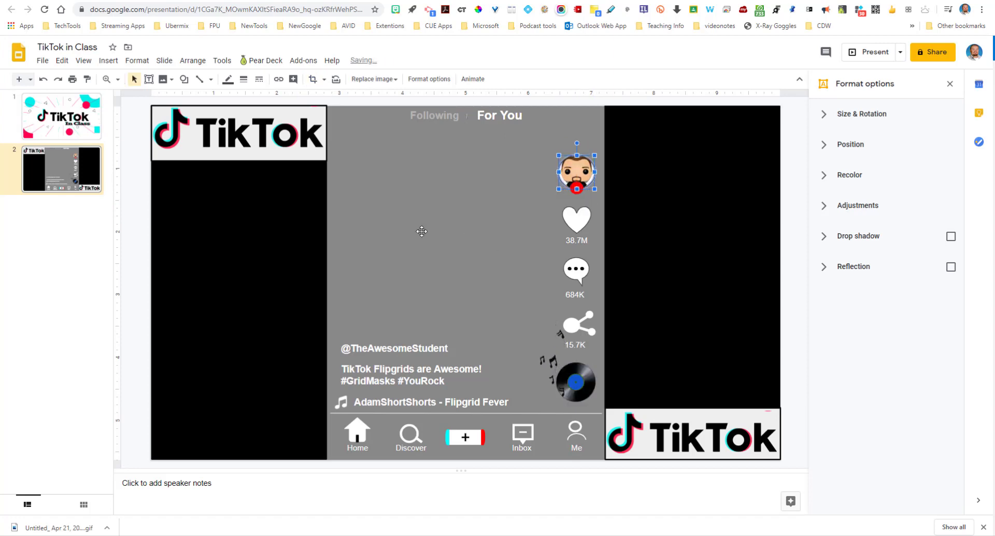
# Select the left black rectangle, then the full-slide background image
pyautogui.click(278, 256)
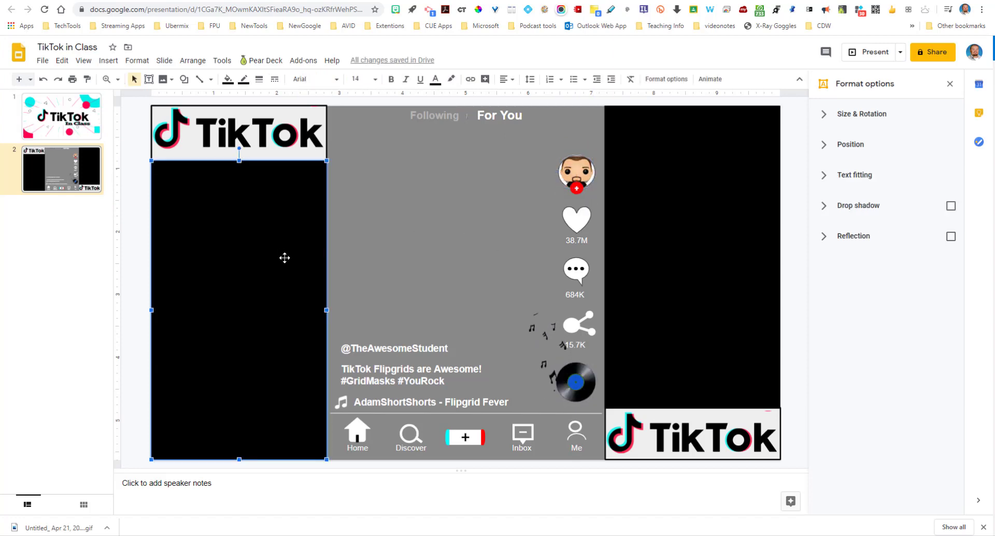
pyautogui.click(378, 229)
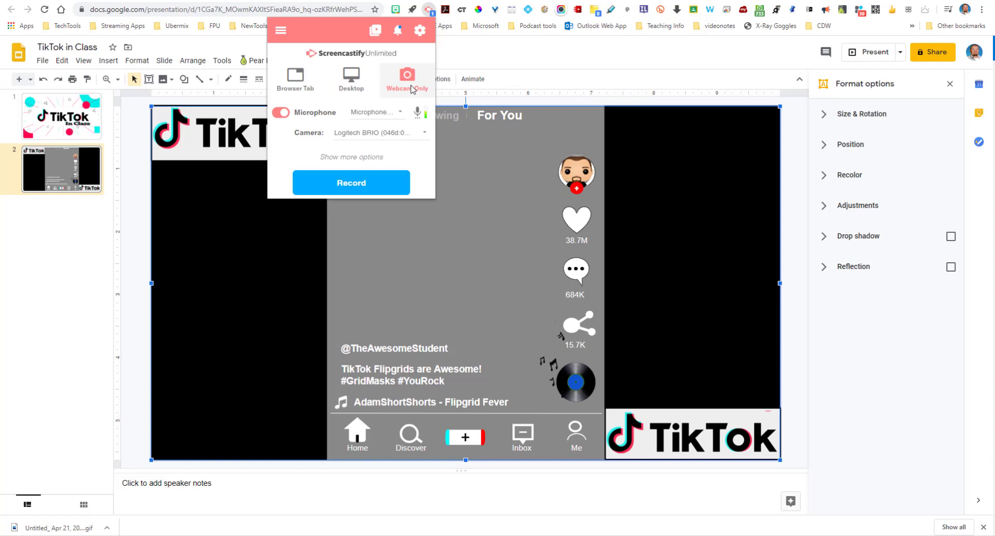
# Start recording the 17-second webcam-only clip in Screencastify
pyautogui.click(365, 190)
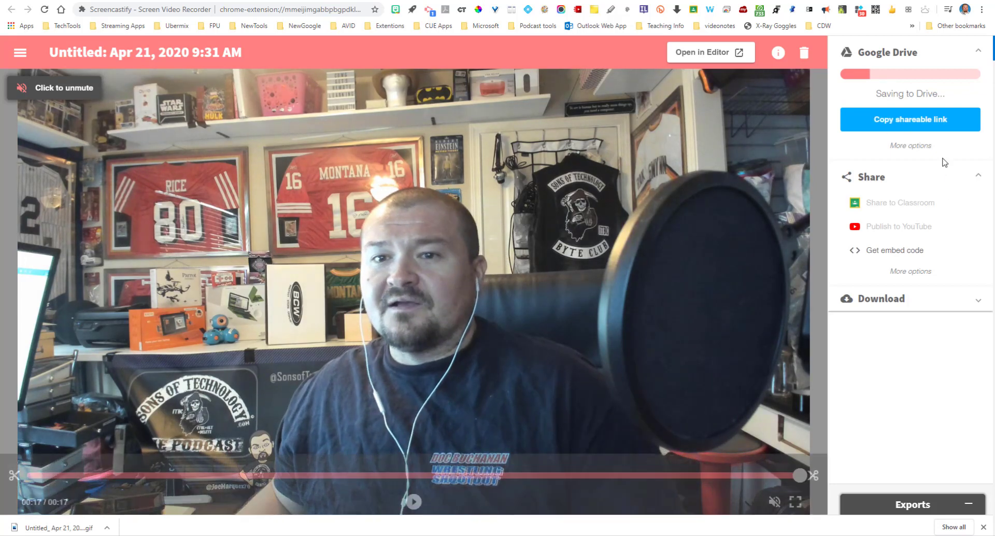
# Export only the recording's audio as an MP3 from the Download options
pyautogui.click(978, 300)
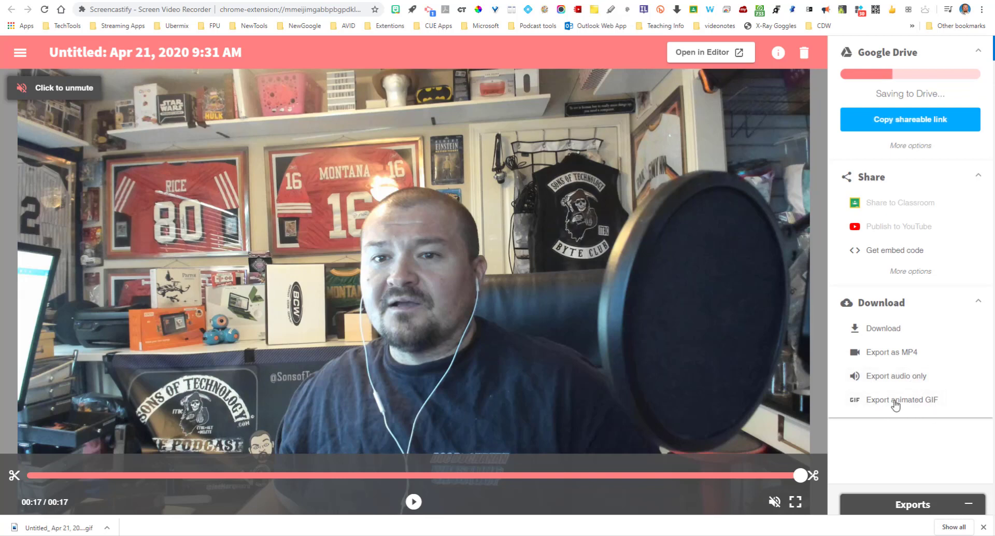
pyautogui.click(896, 381)
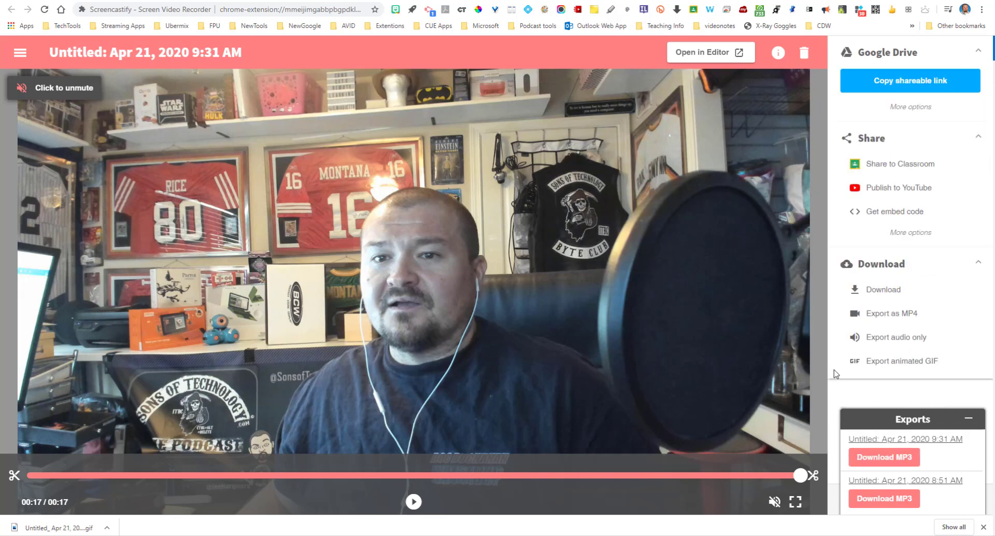
# Export the clip as a 640×360 animated GIF and download it
pyautogui.click(895, 362)
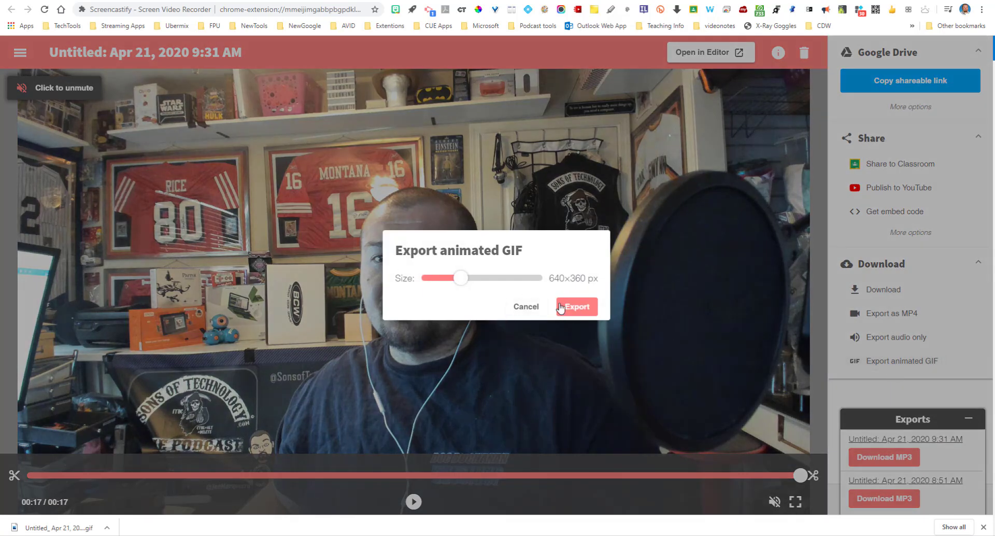
pyautogui.click(568, 313)
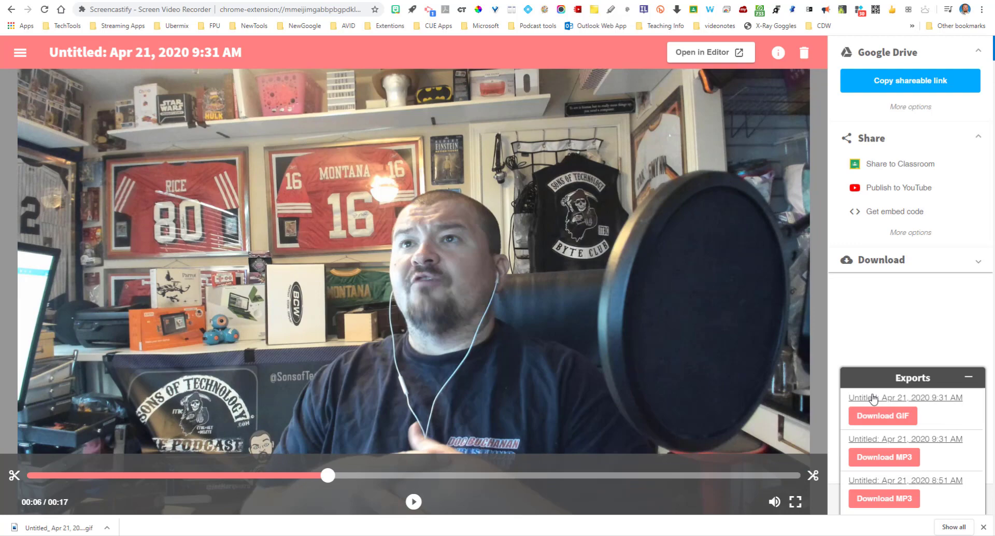
pyautogui.click(892, 421)
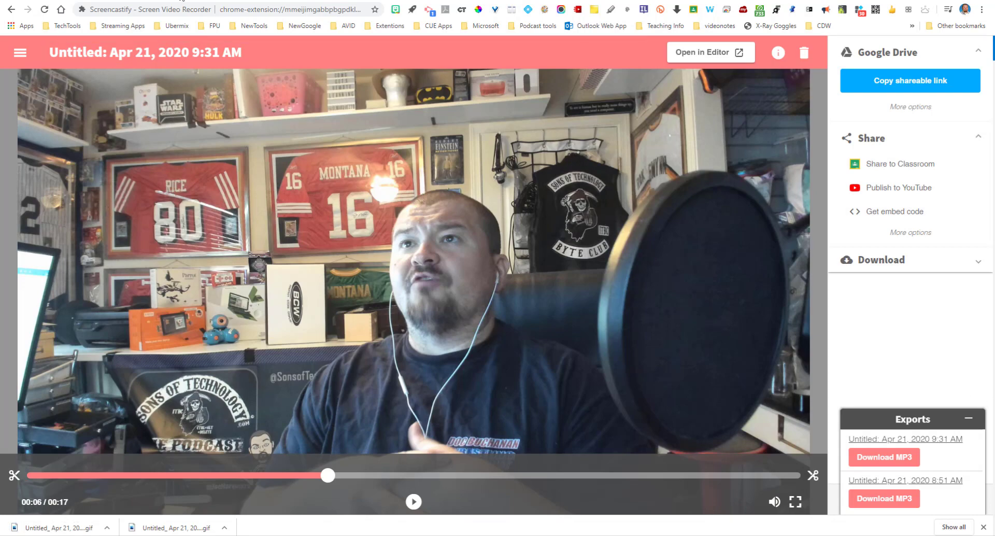
# Upload the downloaded GIF into Google Drive
pyautogui.click(182, 1)
pyautogui.scroll(-5, 252, 385)
pyautogui.scroll(-5, 252, 384)
pyautogui.moveTo(60, 528); pyautogui.dragTo(410, 287)
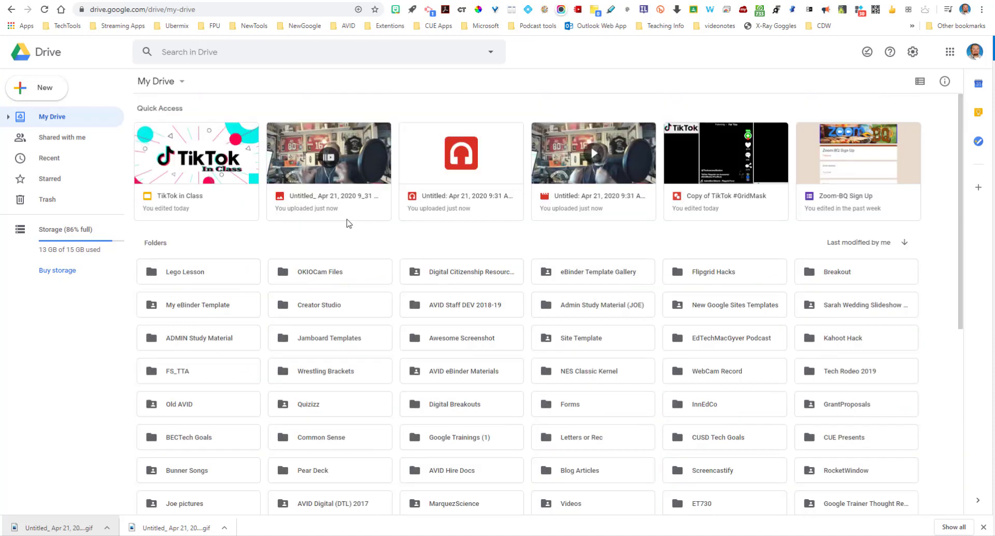
# Share the webcam GIF so anyone with the link can view it
pyautogui.rightClick(351, 153)
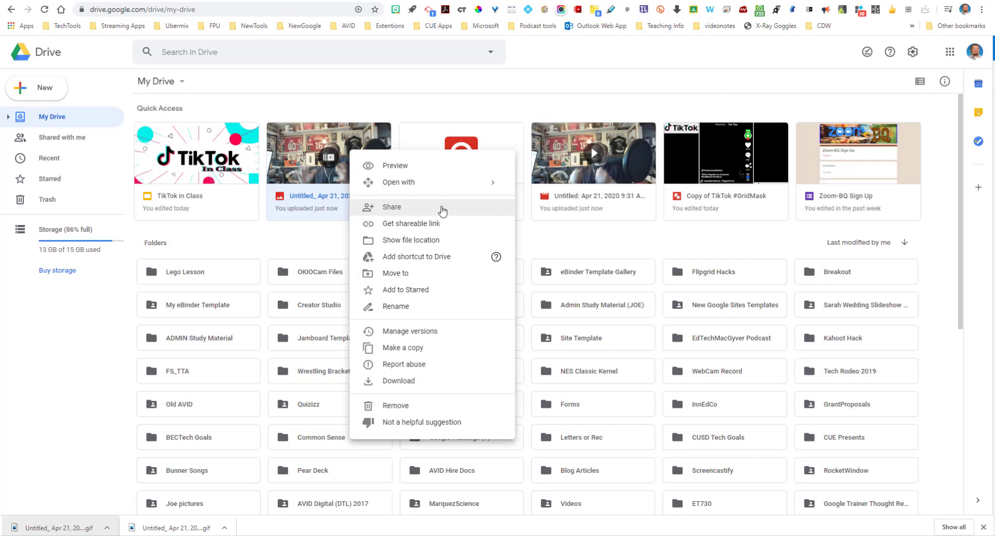
pyautogui.click(439, 210)
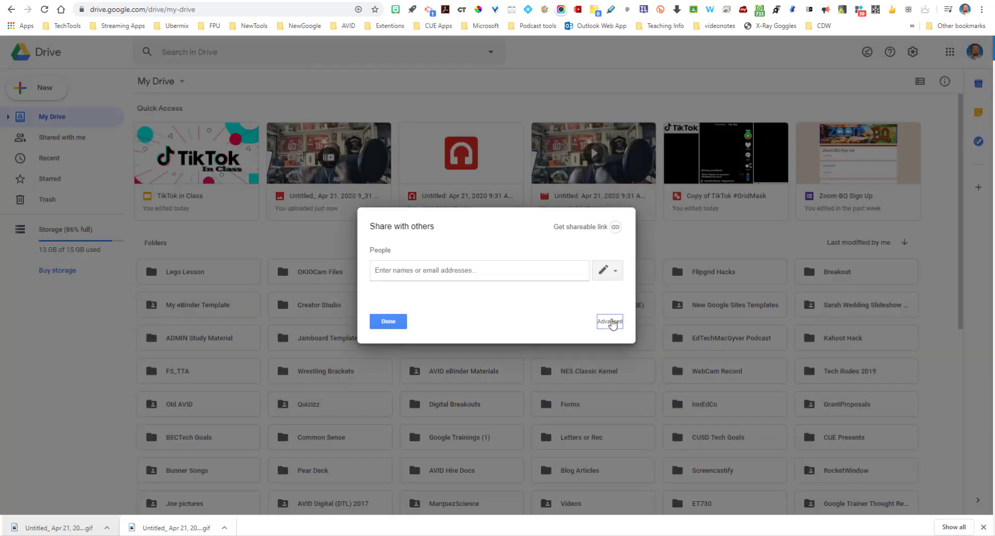
pyautogui.click(609, 320)
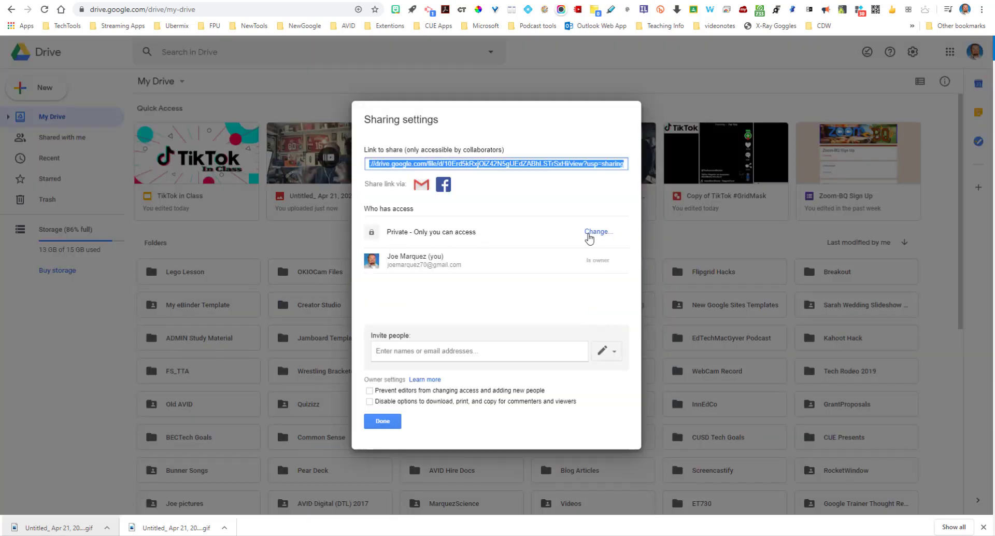
pyautogui.click(598, 232)
pyautogui.click(467, 259)
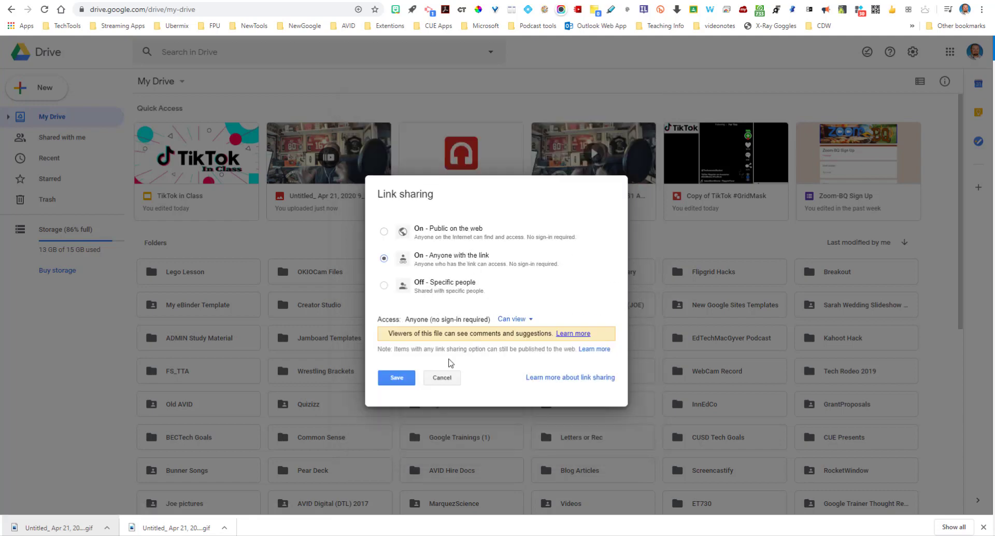
pyautogui.click(399, 380)
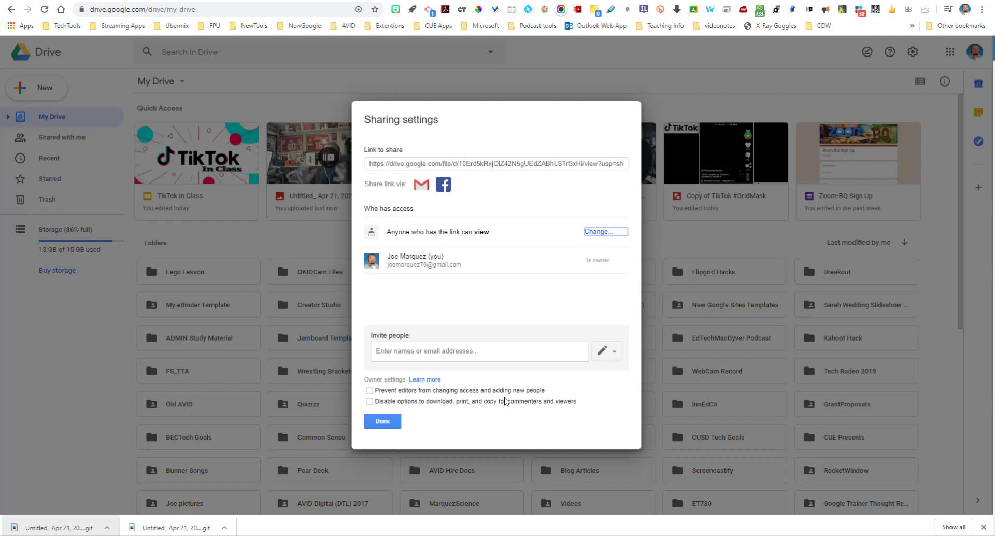
pyautogui.click(399, 430)
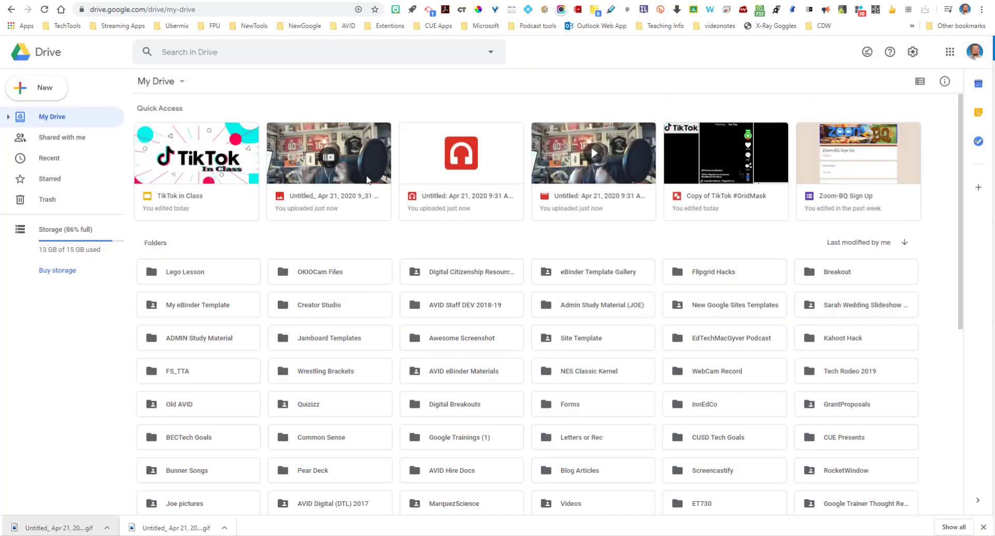
# Turn on link sharing for the recorded audio file, then return to the slides
pyautogui.rightClick(367, 179)
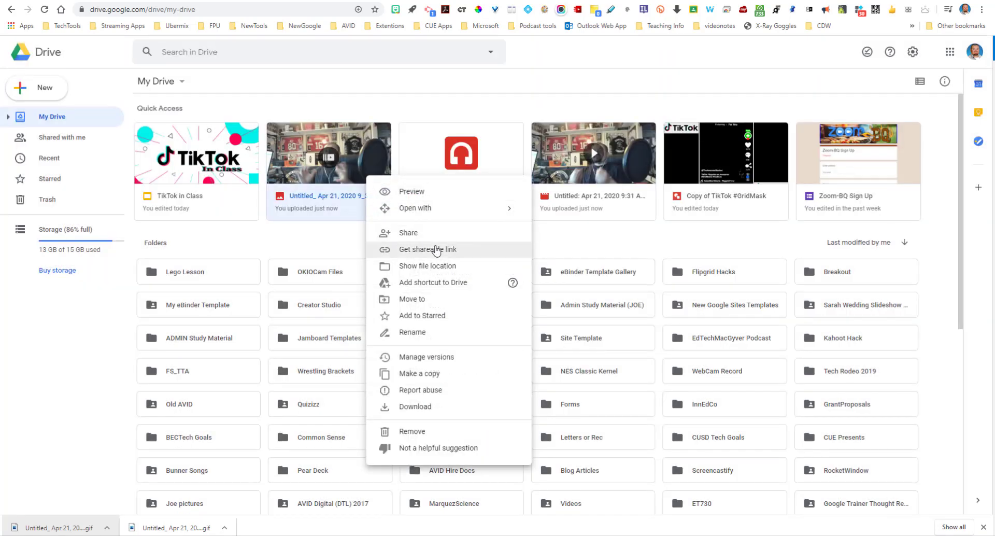
pyautogui.click(334, 244)
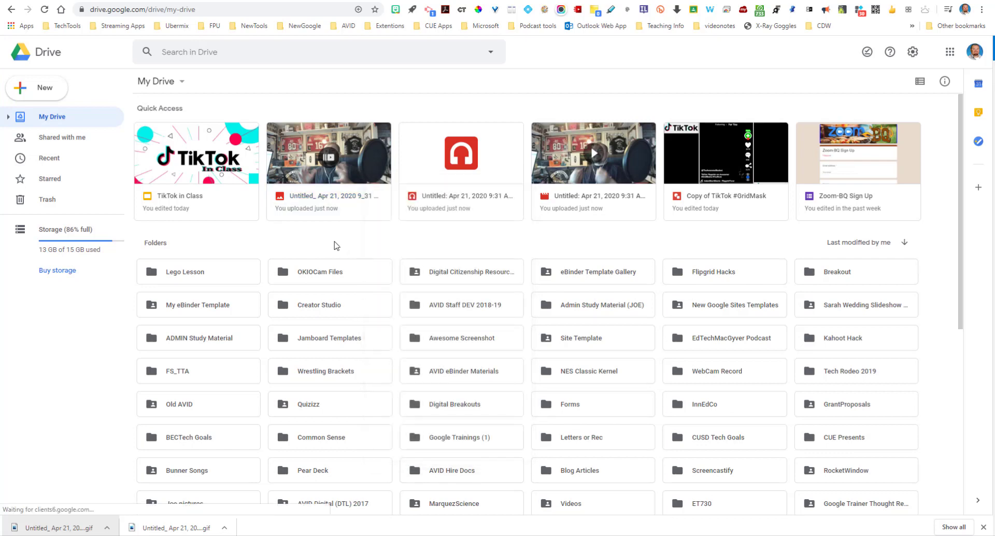
pyautogui.rightClick(479, 171)
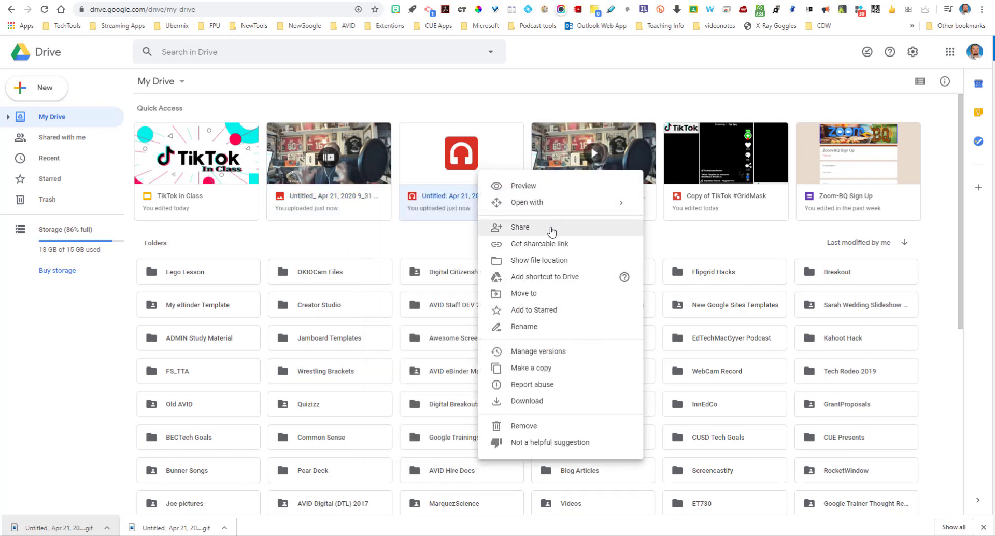
pyautogui.click(556, 244)
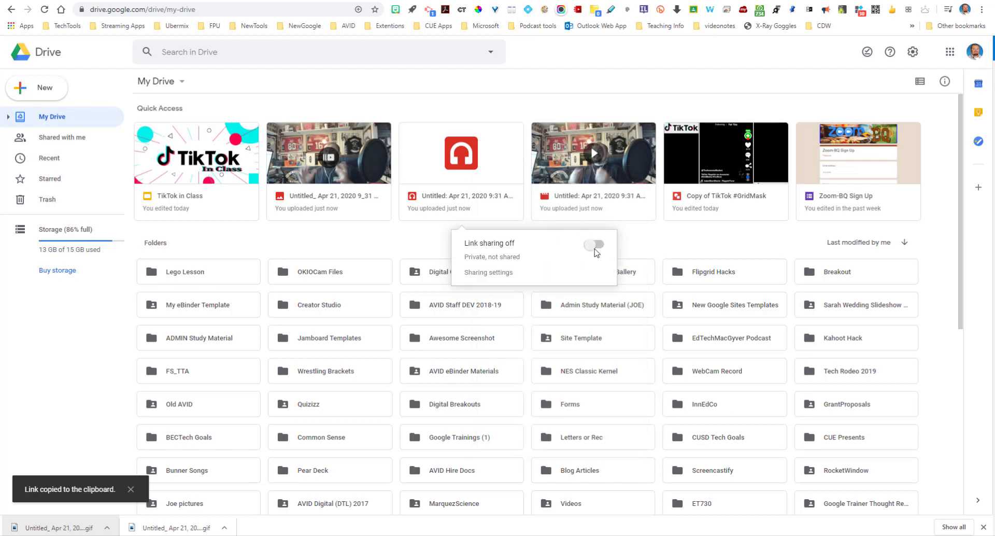
pyautogui.click(596, 247)
pyautogui.click(651, 247)
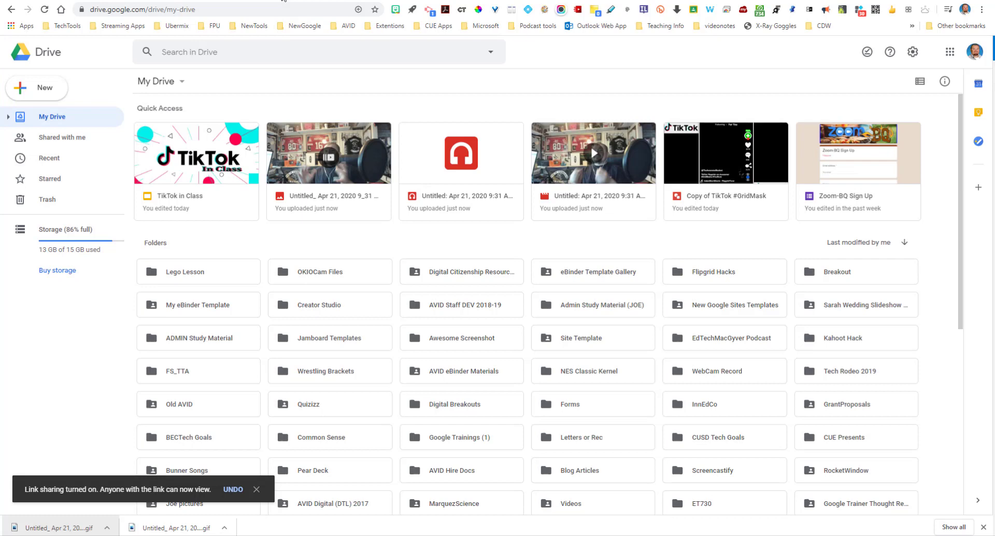
pyautogui.click(284, 1)
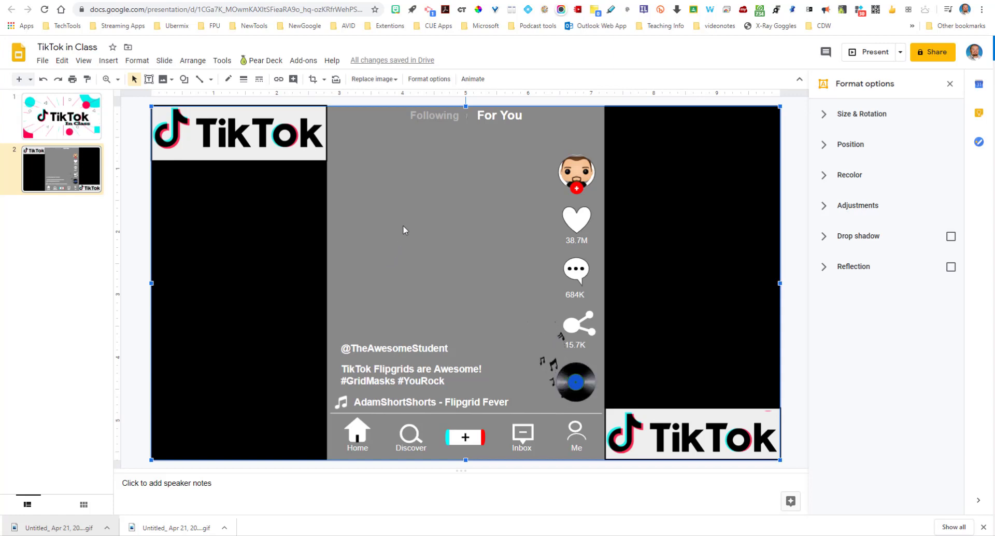
# Replace the gray phone-screen image on slide 2 with the Untitled webcam GIF from Drive
pyautogui.rightClick(399, 192)
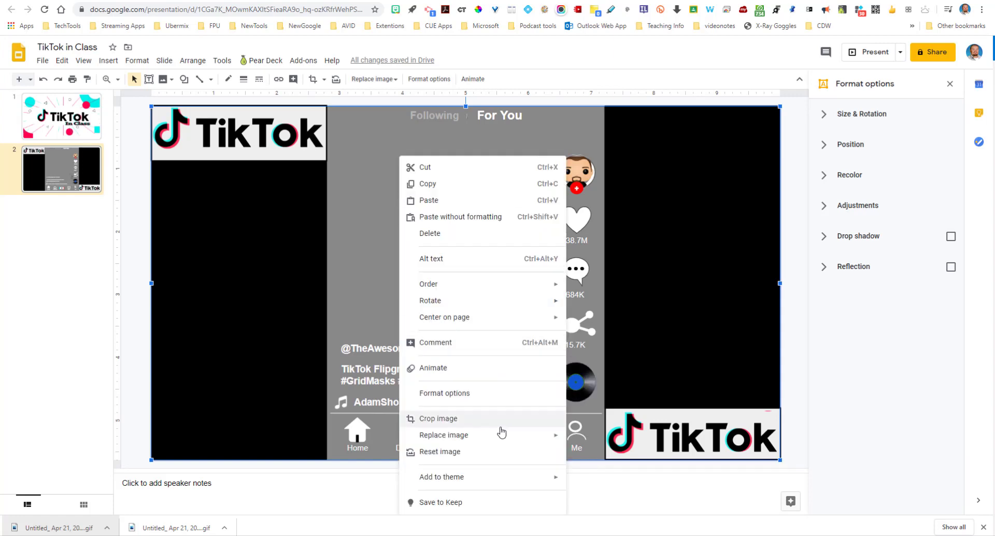
pyautogui.moveTo(522, 439)
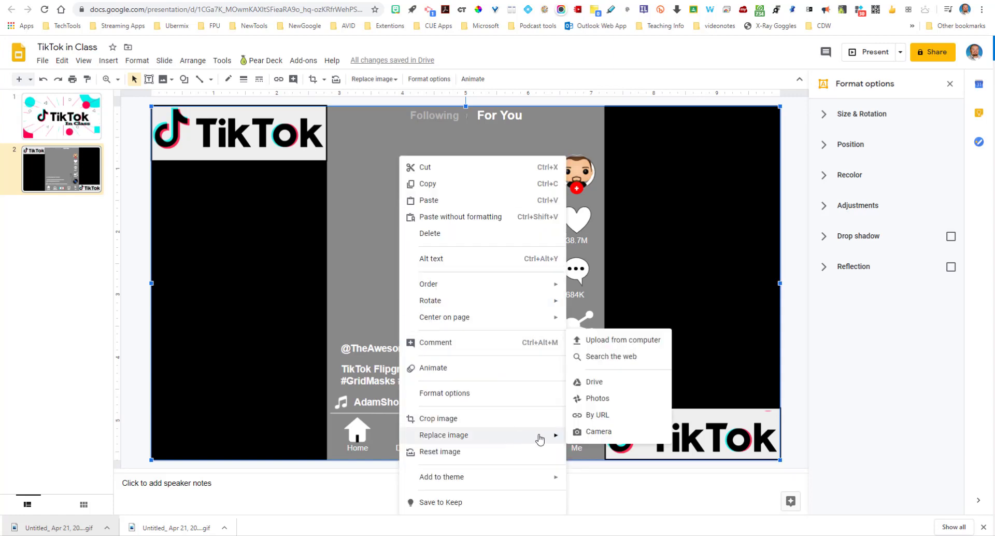
pyautogui.click(621, 382)
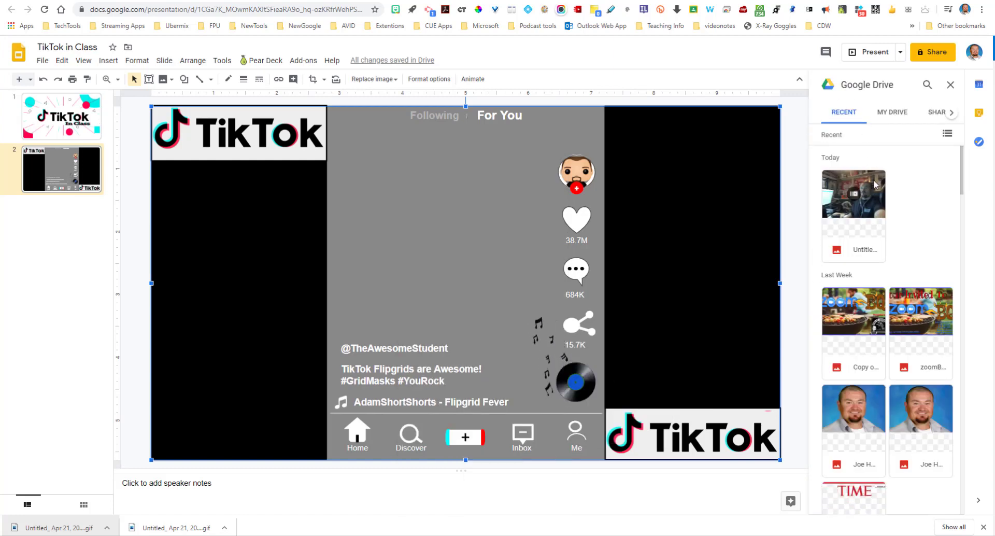
pyautogui.scroll(-4, 902, 228)
pyautogui.scroll(4, 903, 254)
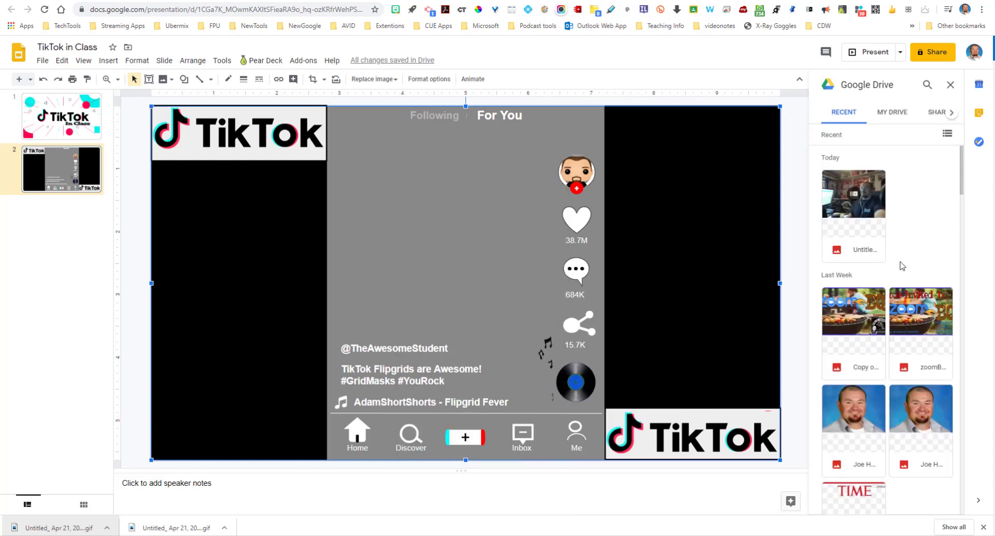
pyautogui.click(880, 199)
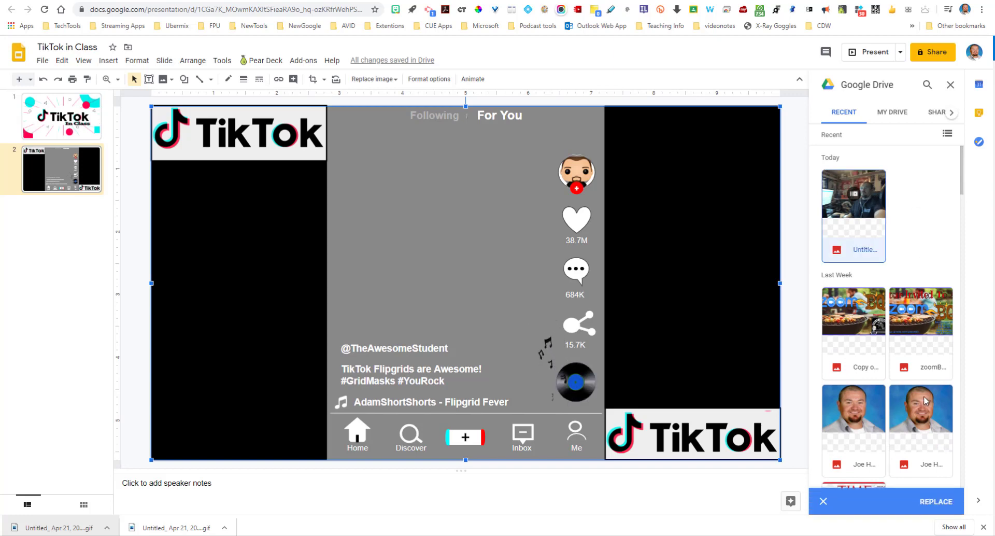
pyautogui.click(946, 504)
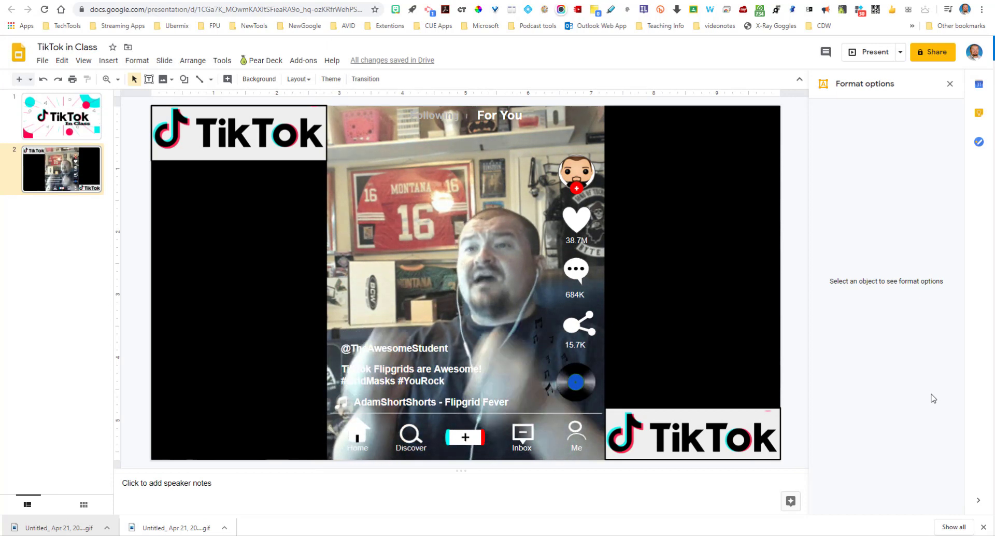
# Insert the Untitled recorded audio file from Drive onto slide 2
pyautogui.click(108, 60)
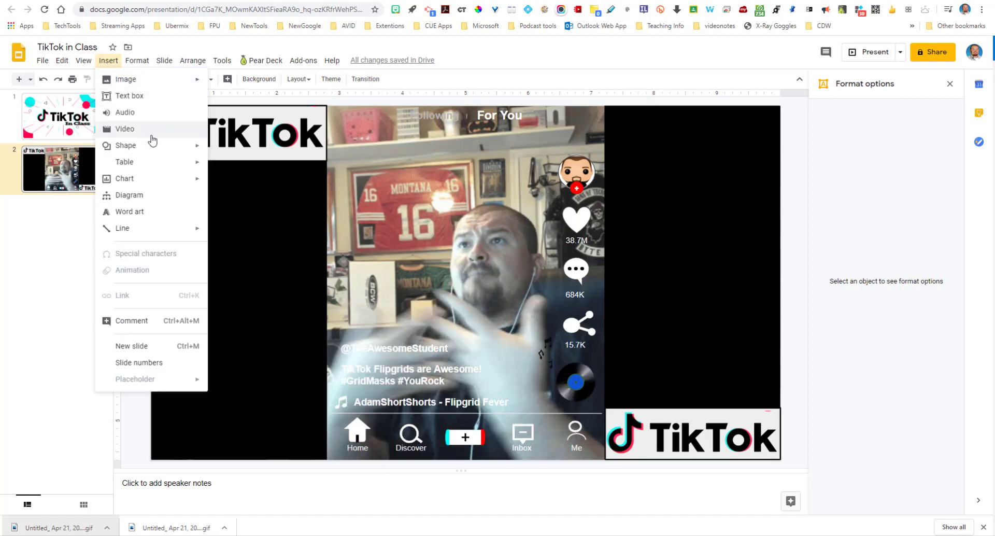
pyautogui.click(138, 114)
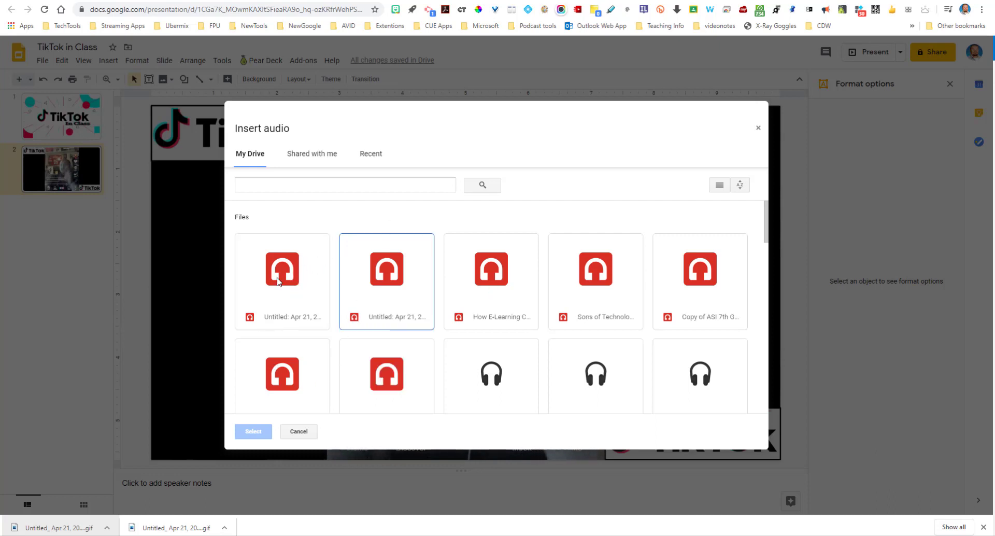
pyautogui.click(288, 264)
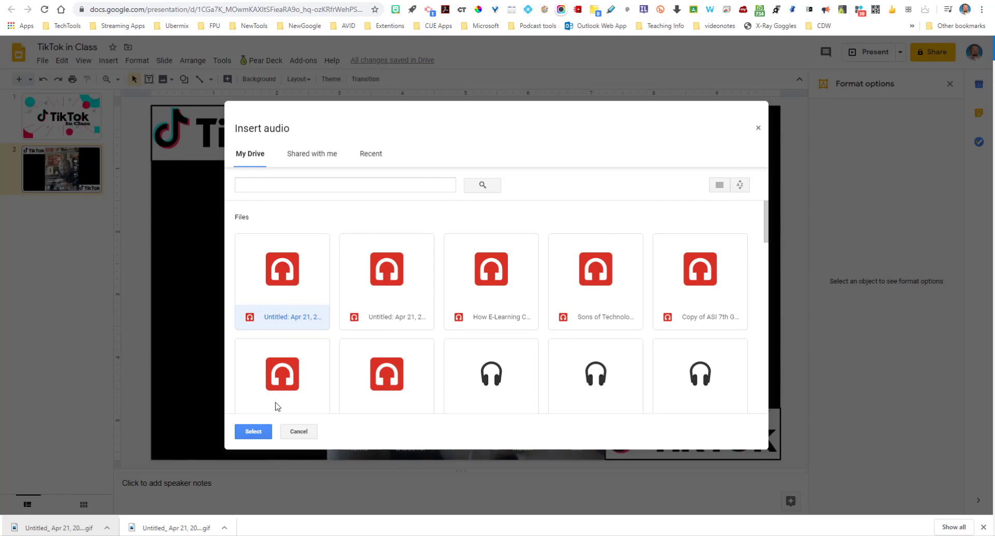
pyautogui.click(254, 432)
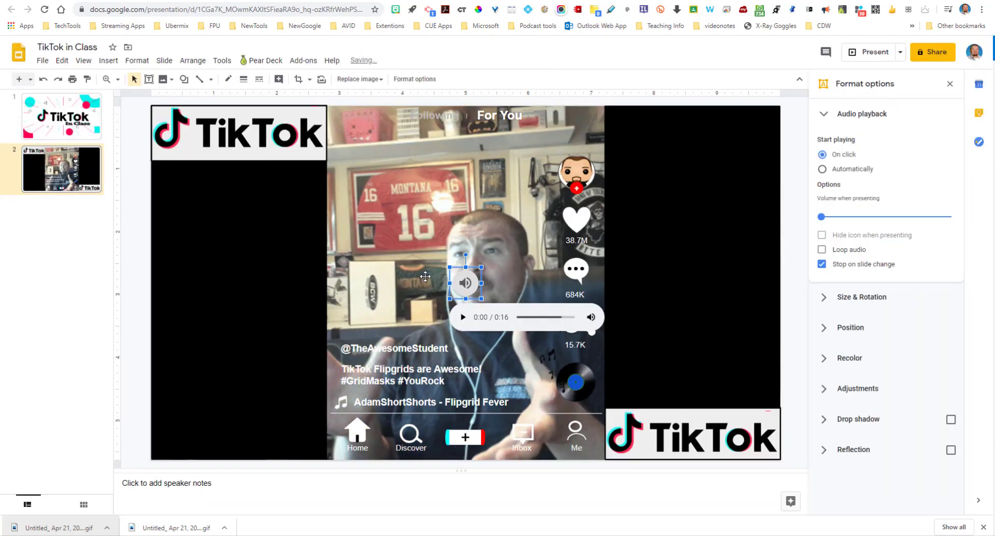
# Move the audio icon to the bottom-left corner and set it to start automatically
pyautogui.moveTo(465, 284); pyautogui.dragTo(170, 442)
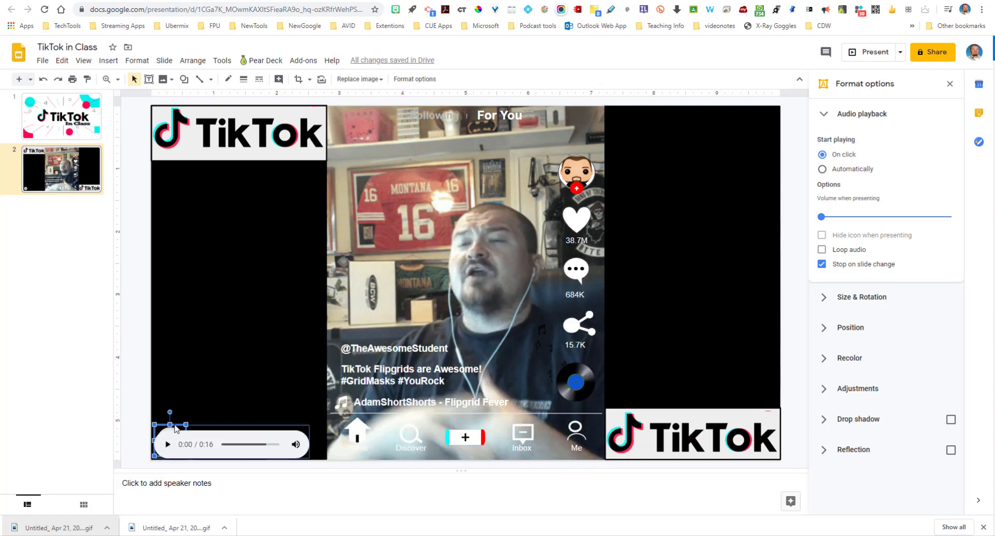
pyautogui.moveTo(160, 434); pyautogui.dragTo(122, 429)
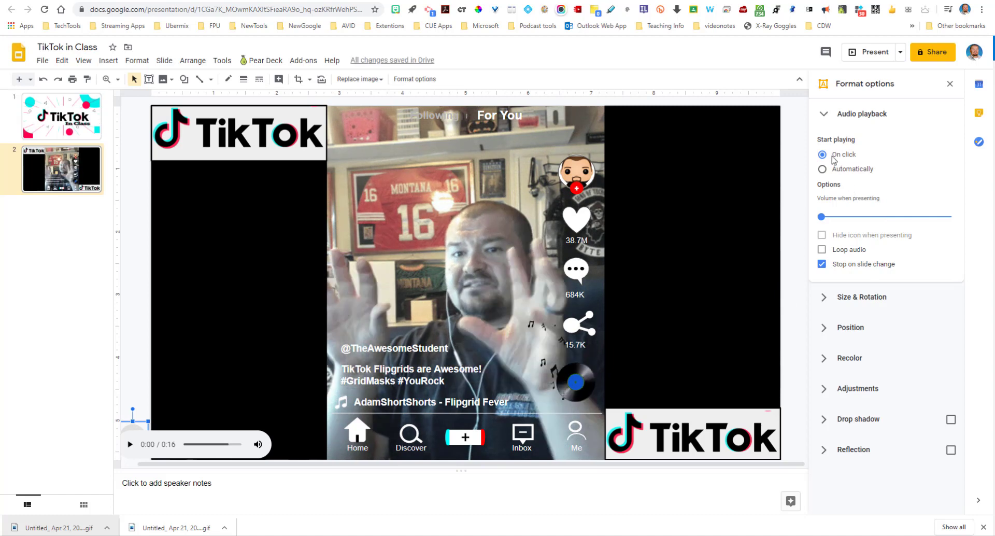
pyautogui.click(823, 170)
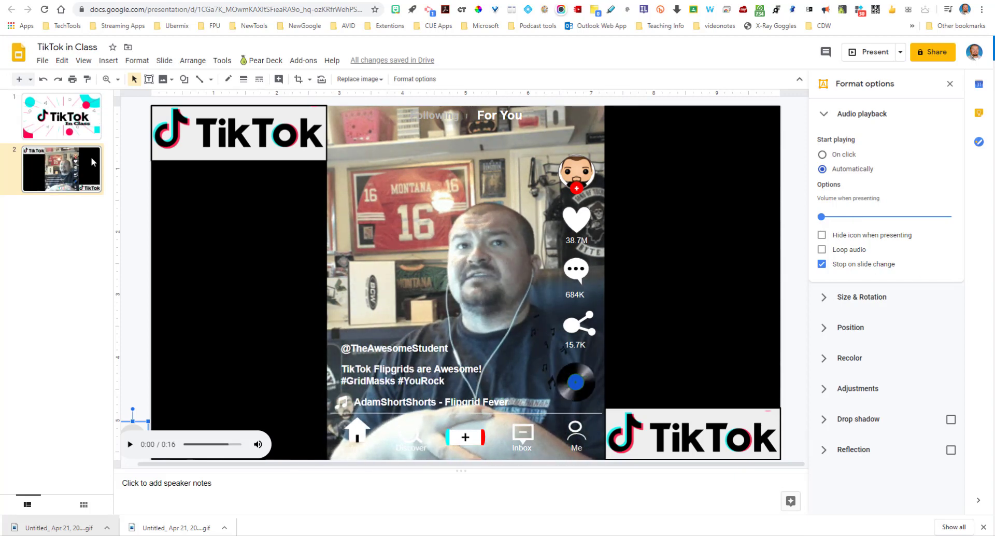
pyautogui.click(64, 125)
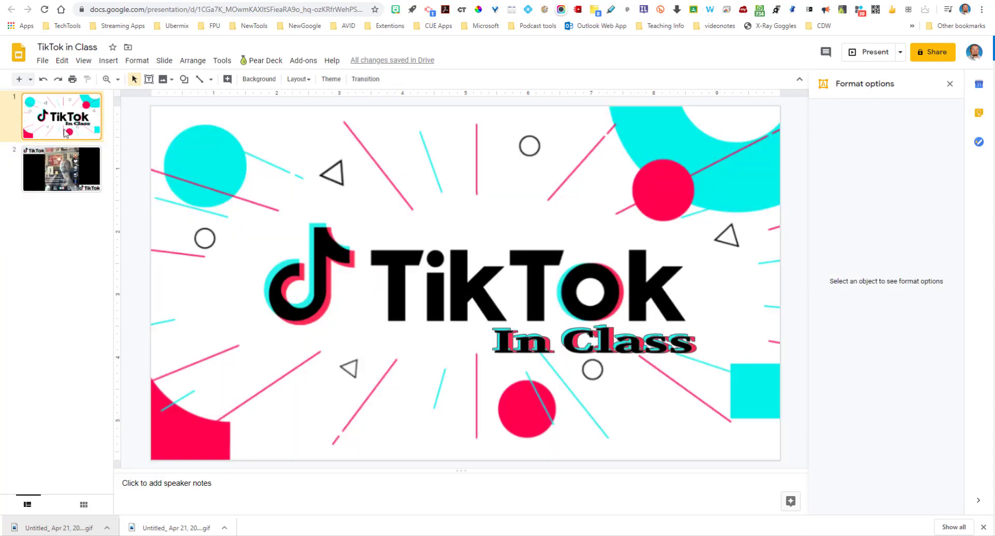
pyautogui.click(866, 59)
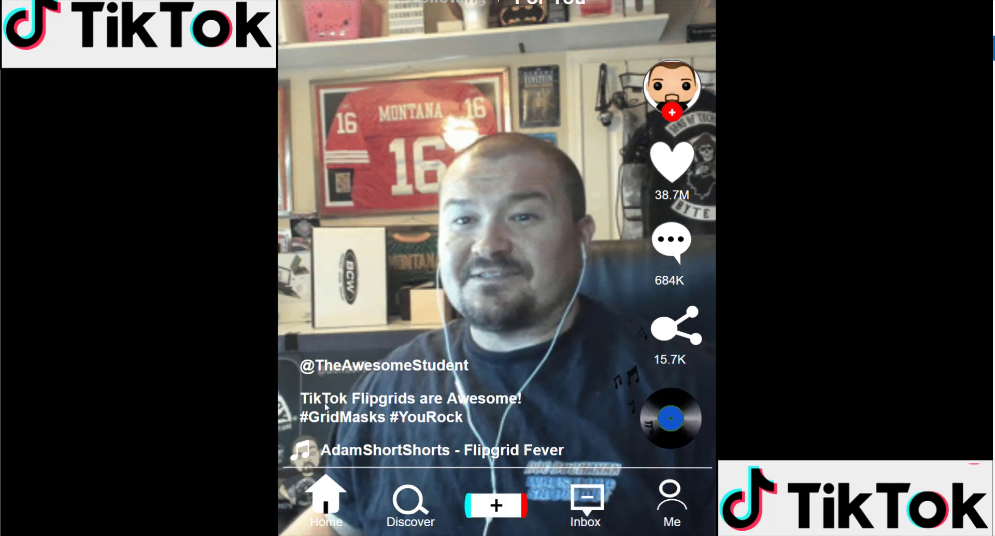
pyautogui.moveTo(139, 478)
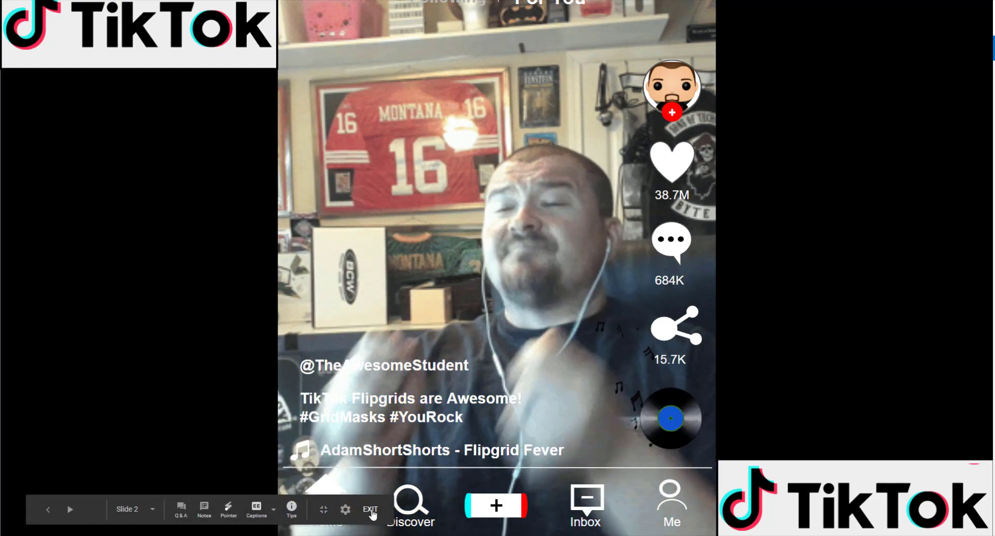
pyautogui.click(370, 509)
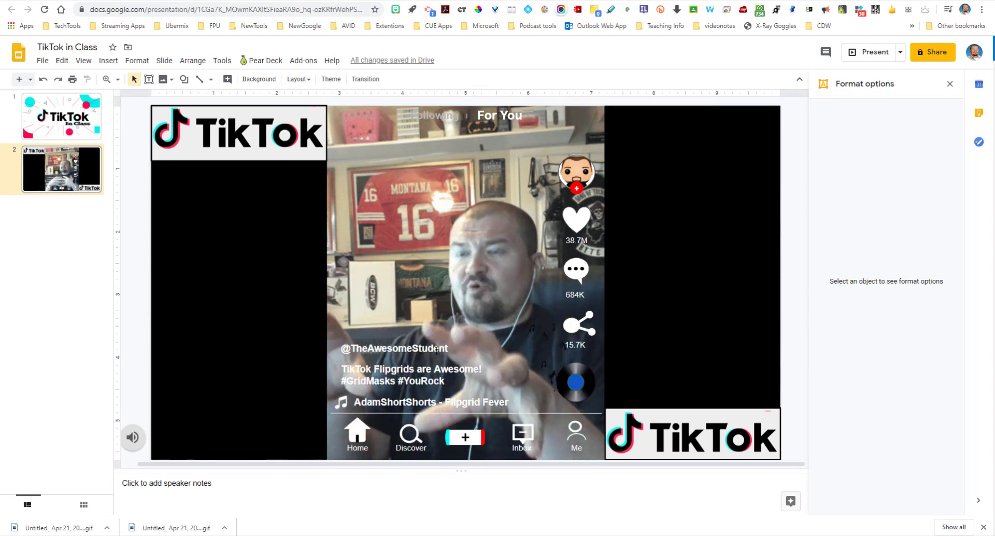
pyautogui.click(368, 344)
pyautogui.click(439, 349)
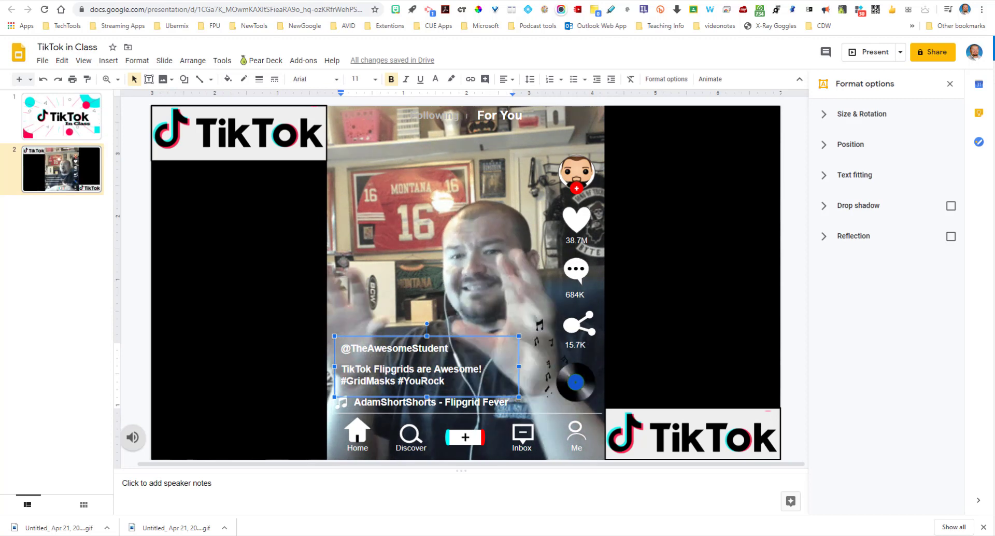